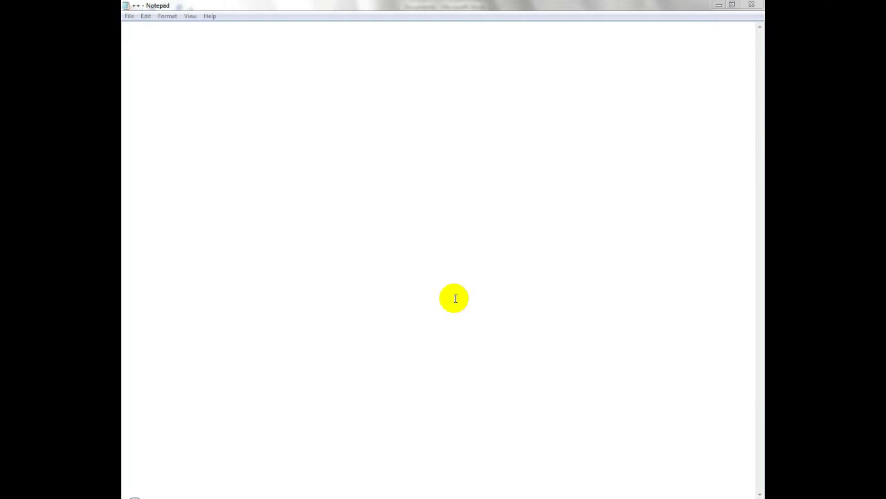
# Type the greeting 'selamat sore guys' and the title 'Cara Membuat Daftar Isi Otomatis di Ms.Word' in Notepad
pyautogui.click(256, 49)
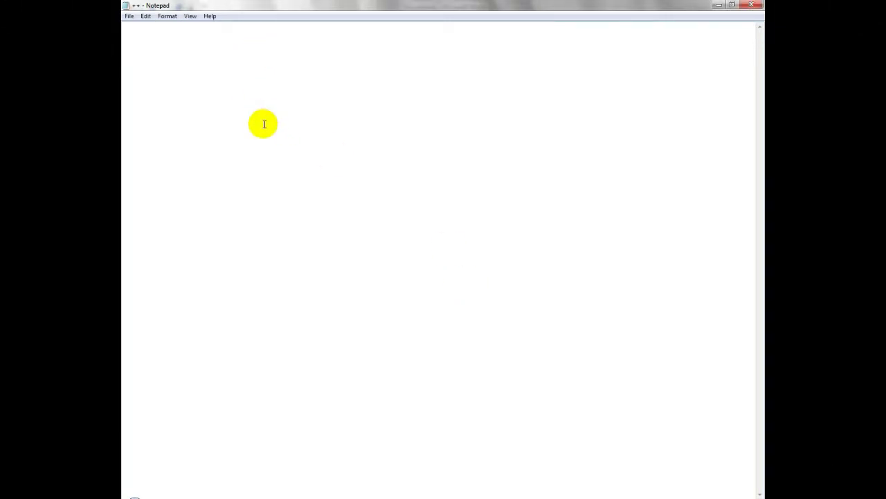
pyautogui.write('selama')
pyautogui.write('t sore ')
pyautogui.write('guy')
pyautogui.press('BackSpace')
pyautogui.write('uys')
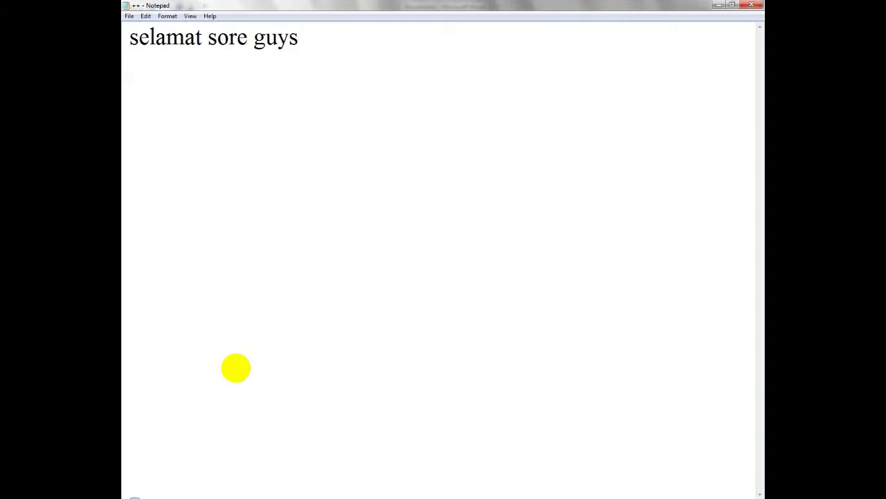
pyautogui.write('Kali ini s')
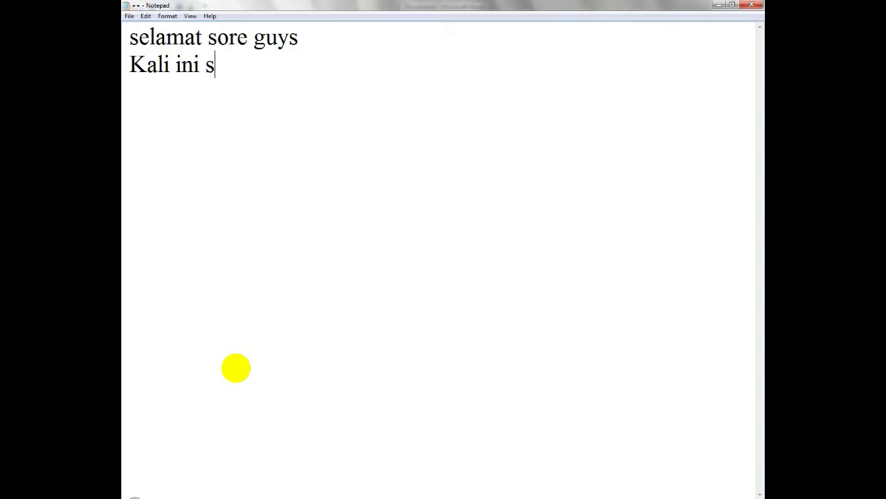
pyautogui.write('aya akan share')
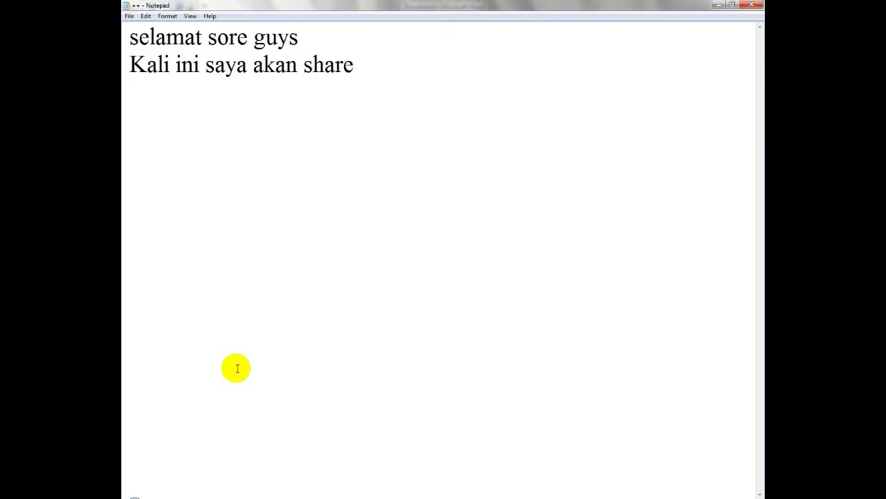
pyautogui.write('sebuah video tentang')
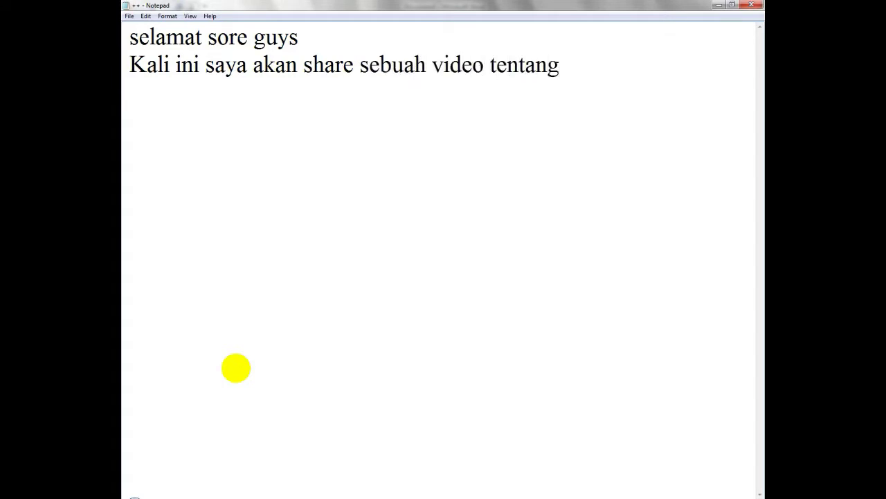
pyautogui.write('Cara Ne')
pyautogui.press('BackSpace')
pyautogui.press('BackSpace')
pyautogui.write('Membuat ')
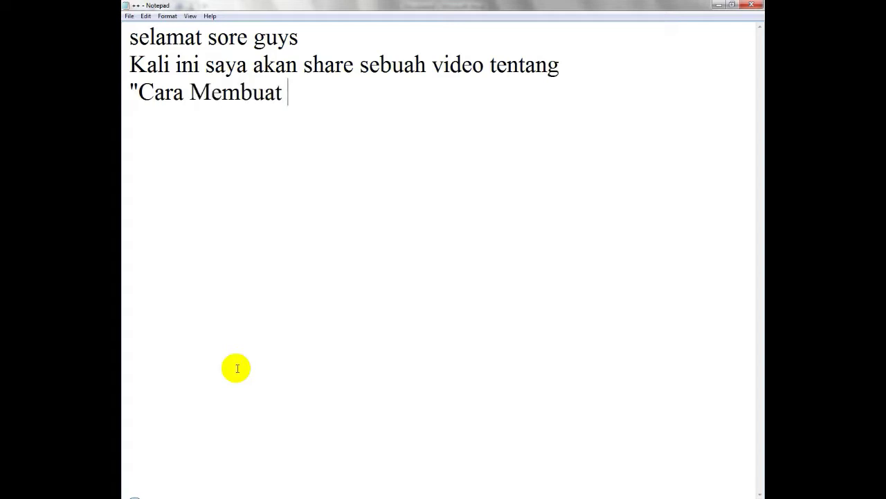
pyautogui.write('Dafte')
pyautogui.press('BackSpace')
pyautogui.write('ar ')
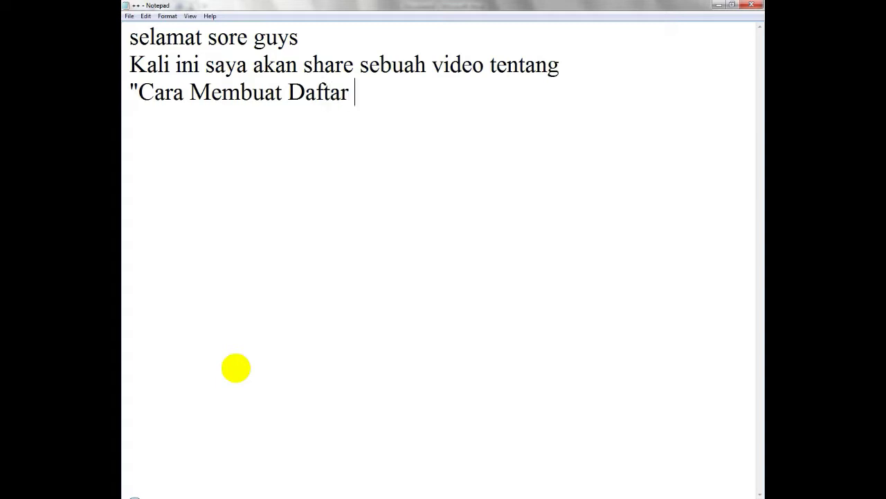
pyautogui.write('Isi')
pyautogui.write(' Otomatis di ')
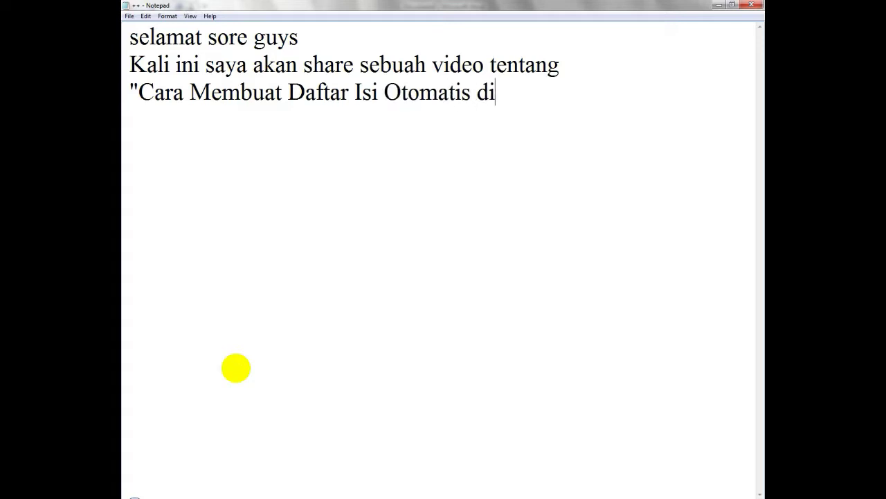
pyautogui.write('Ms.Word')
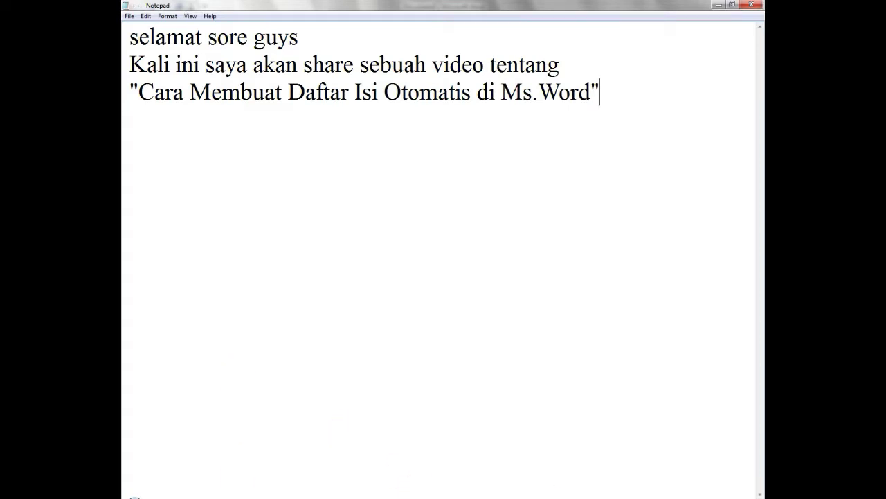
# Clear all the note text and begin a new sentence with 'Setelah kalian'
pyautogui.hotkey('ctrl', 'a')
pyautogui.press('BackSpace')
pyautogui.write('Seelah kalain')
# Complete the sentence about typing and page numbering, ending 'Selanjutnya kita buat daftar isi secara otomatis'
pyautogui.press('BackSpace')
pyautogui.press('BackSpace')
pyautogui.press('BackSpace')
pyautogui.write('ian mengetik dan memb')
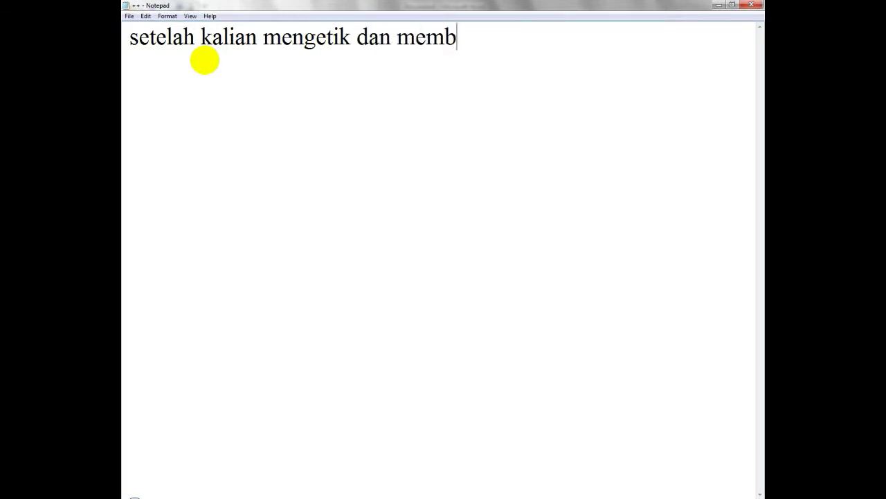
pyautogui.write('erikan halama p')
pyautogui.press('BackSpace')
pyautogui.press('BackSpace')
pyautogui.write('n di setiap')
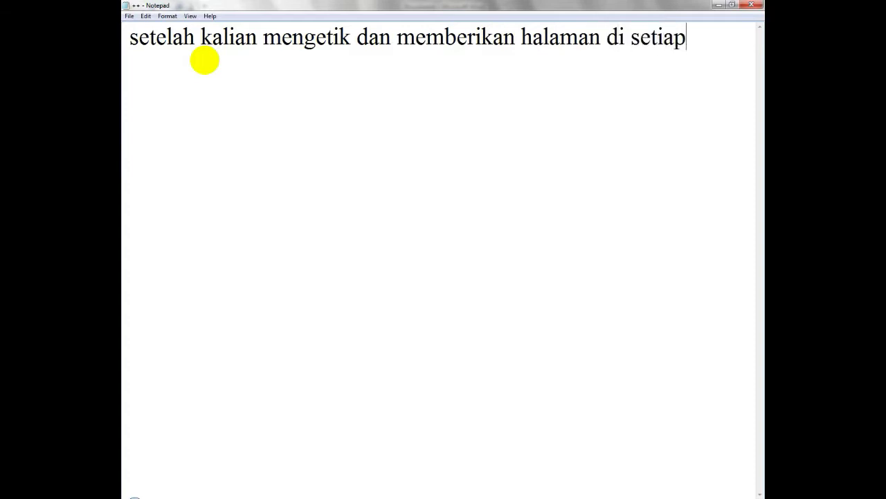
pyautogui.write(' halamannya')
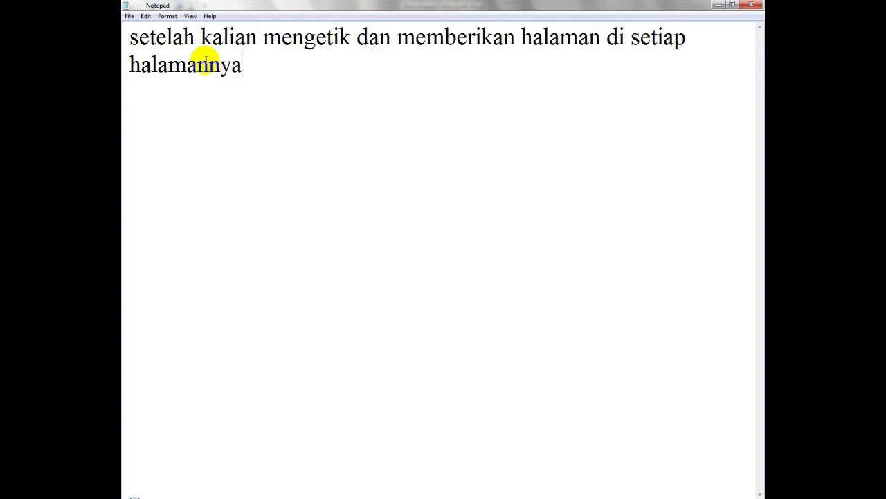
pyautogui.write('. Sela')
pyautogui.press('BackSpace')
pyautogui.write('lanjutk')
pyautogui.press('BackSpace')
pyautogui.write('nya kit')
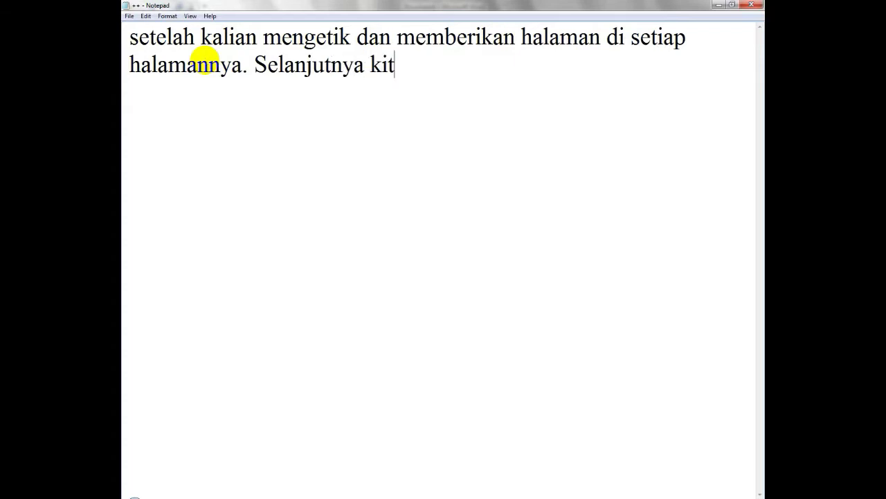
pyautogui.write('a')
pyautogui.press('BackSpace')
pyautogui.press('BackSpace')
pyautogui.press('BackSpace')
pyautogui.write('ta buat')
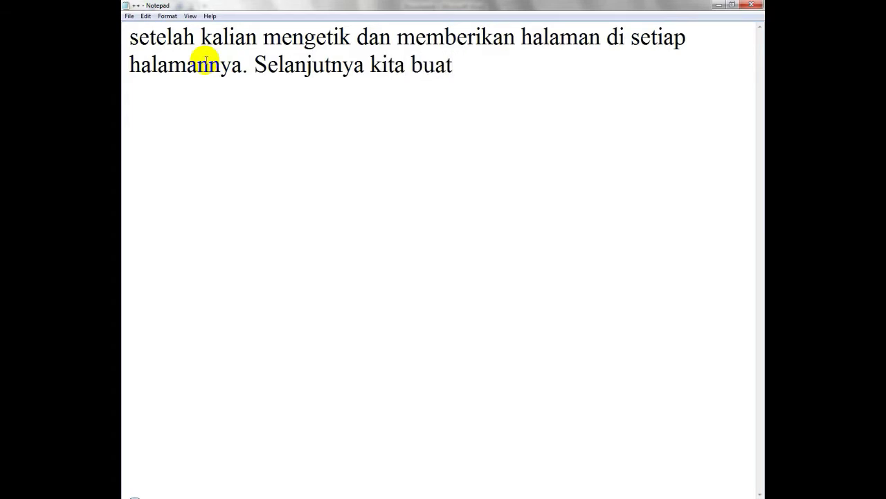
pyautogui.write(' daftar is')
pyautogui.press('BackSpace')
pyautogui.write('isi secara otomatis')
# Add a new line 'Bagaimana caranya ? yuk tonton terus !'
pyautogui.press('Return')
pyautogui.write('Bagaimana cA')
pyautogui.press('BackSpace')
pyautogui.write('aranya')
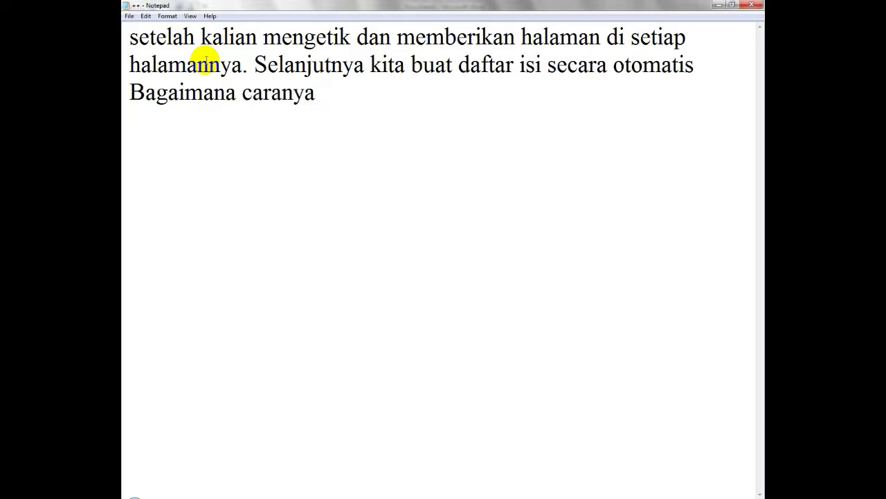
pyautogui.write('uk tonton tersu')
pyautogui.press('BackSpace')
pyautogui.press('BackSpace')
pyautogui.write('uys')
pyautogui.press('BackSpace')
pyautogui.press('BackSpace')
pyautogui.write('s')
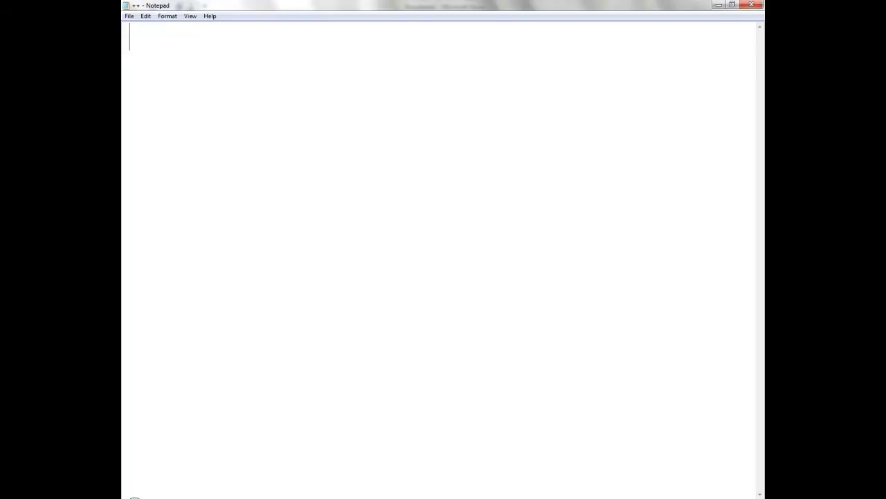
# Write 'Langkah pertama adalah setiap judul jadikan heading' in Notepad, rewording the sentence's word order
pyautogui.write('Langkah pert')
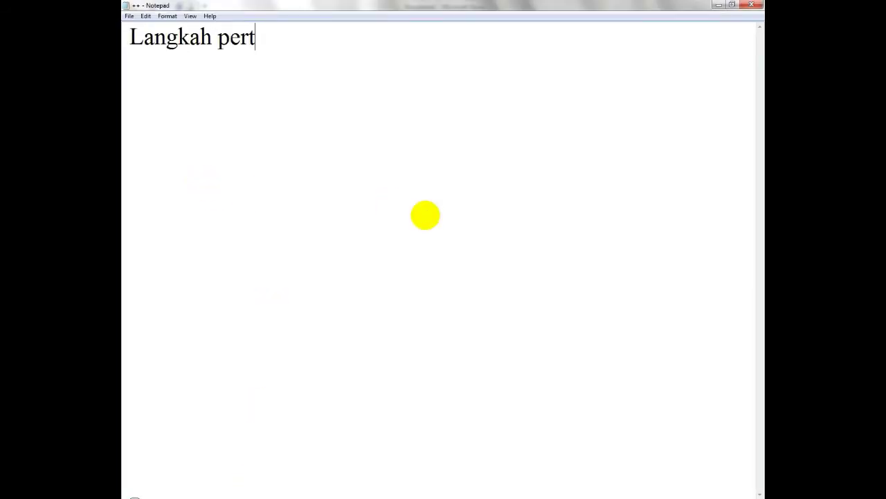
pyautogui.write('ama adalah jadikan set')
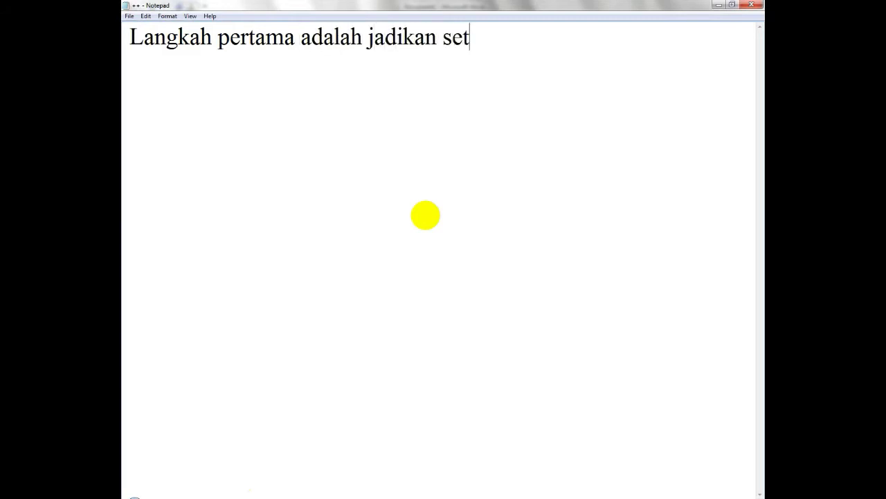
pyautogui.write('aip')
pyautogui.press('BackSpace')
pyautogui.press('BackSpace')
pyautogui.press('BackSpace')
pyautogui.press('BackSpace')
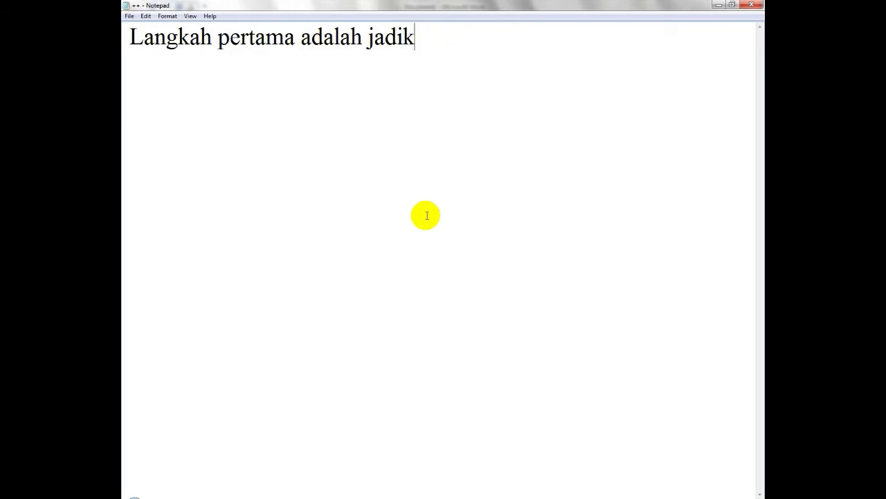
pyautogui.press('BackSpace')
pyautogui.press('BackSpace')
pyautogui.press('BackSpace')
pyautogui.press('BackSpace')
pyautogui.press('BackSpace')
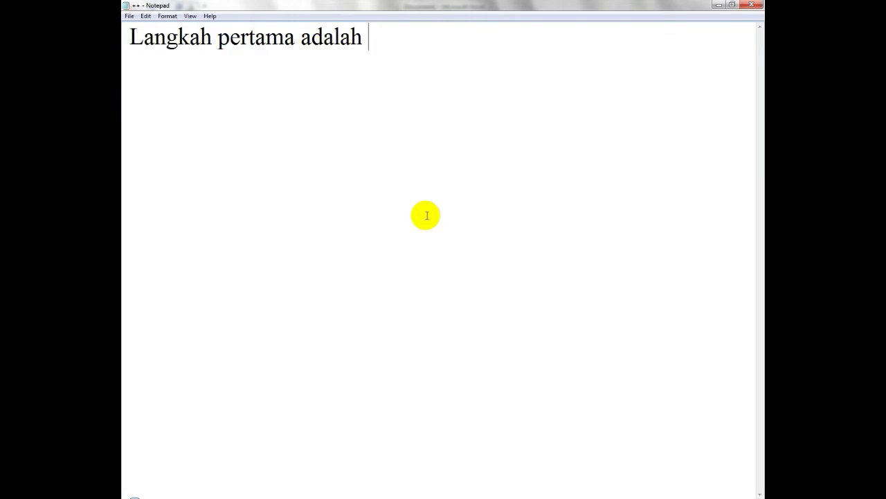
pyautogui.write('s')
pyautogui.write('eta')
pyautogui.press('BackSpace')
pyautogui.write('iap judul')
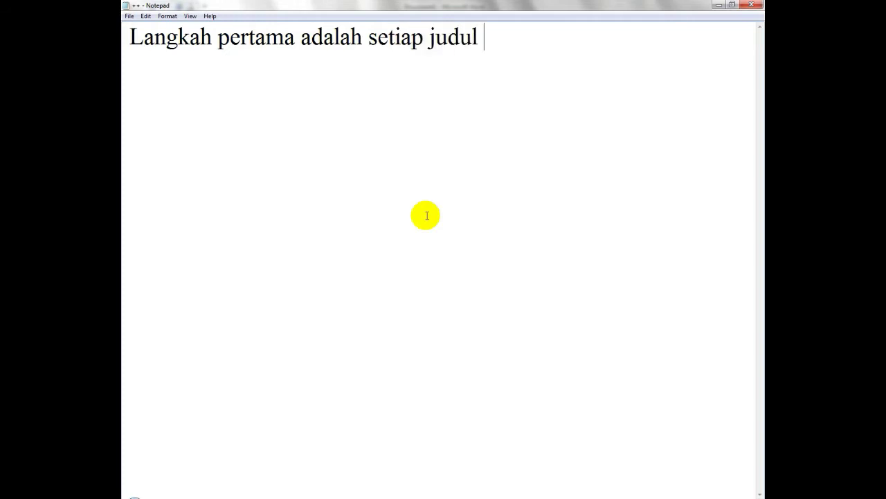
pyautogui.write(' jadikan ')
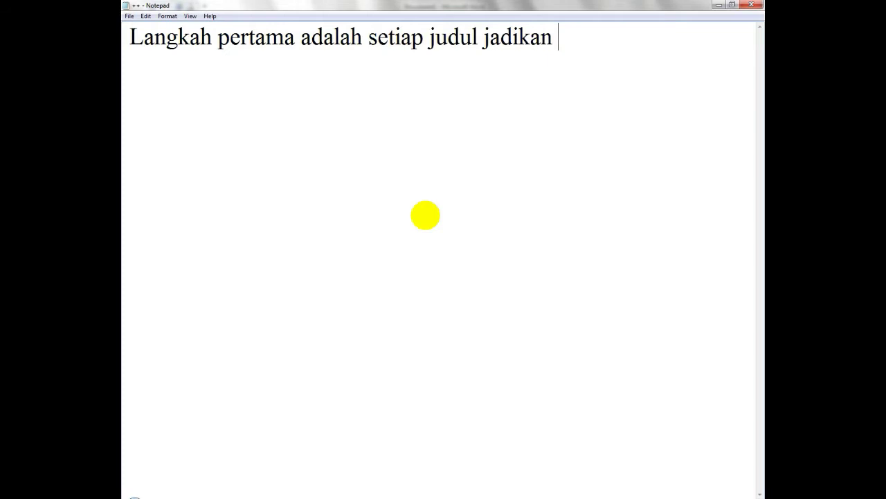
pyautogui.write('head')
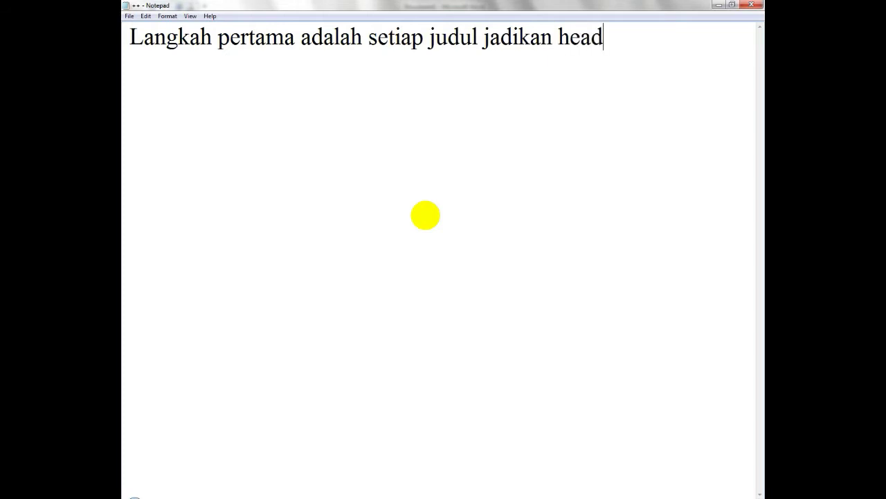
pyautogui.write('ing.')
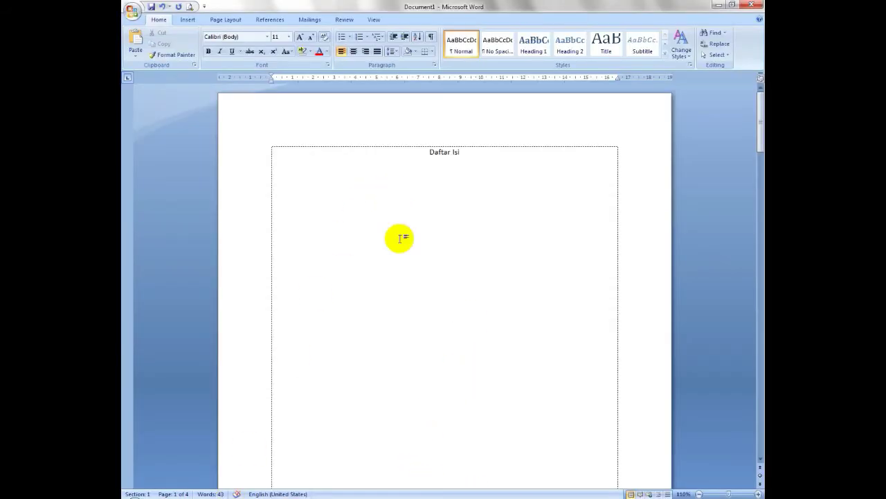
# Apply the Heading 1 style to the title 'BAB 1 PENGENALAN POWER POINT 2007' on page 2
pyautogui.scroll(-10, 397, 238)
pyautogui.scroll(-3, 403, 259)
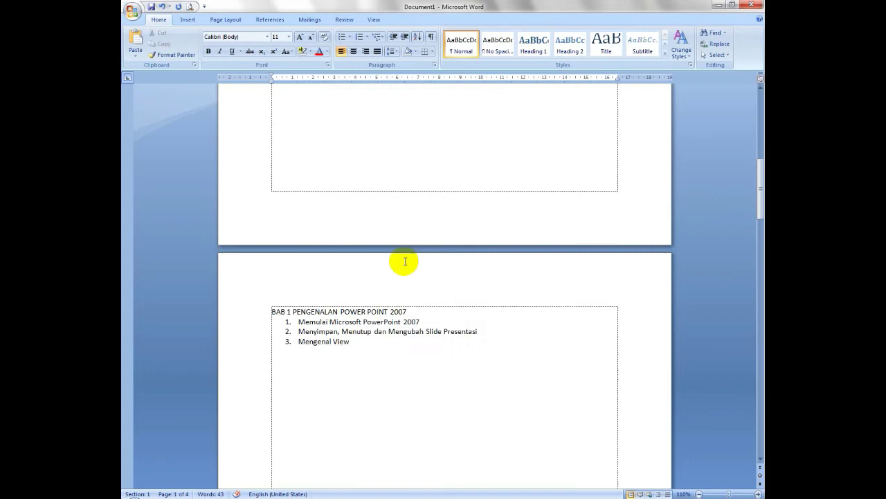
pyautogui.moveTo(406, 312); pyautogui.dragTo(265, 308)
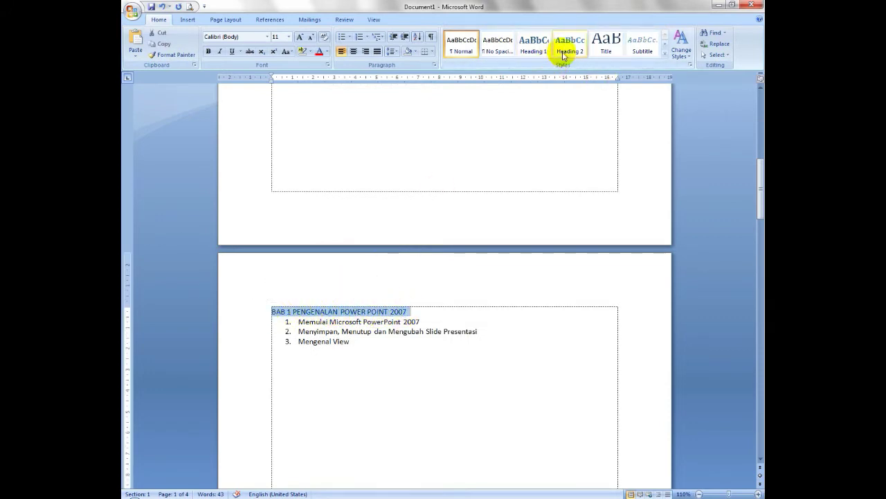
pyautogui.click(533, 43)
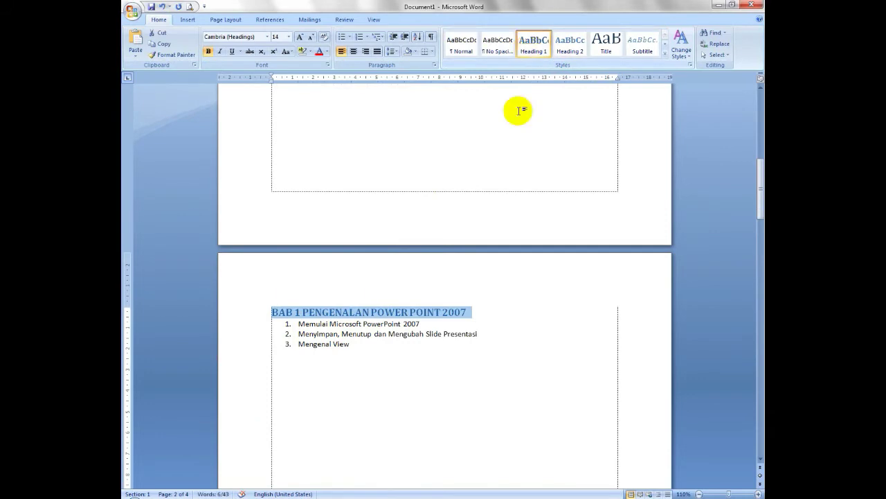
pyautogui.click(467, 285)
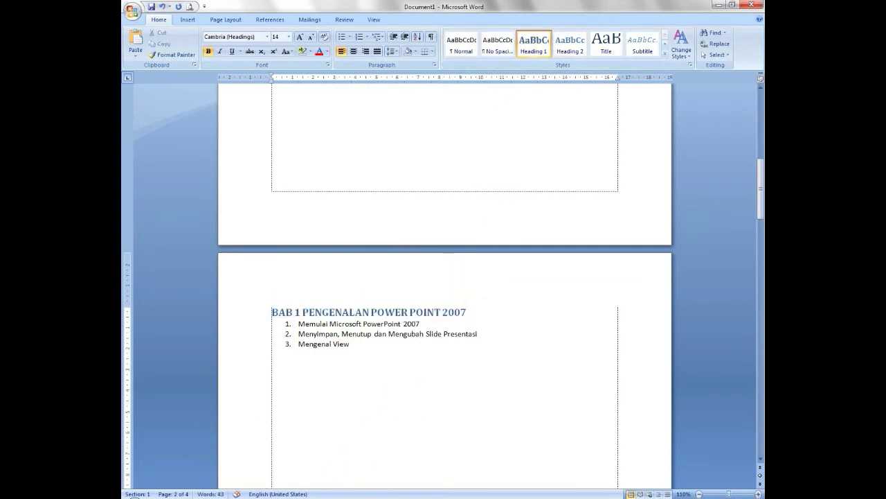
# Add the line 'Dan setiap judul dan subjudul berbeda' in Notepad, then select the BAB 1 subtopics in Word
pyautogui.hotkey('alt', 'Tab')
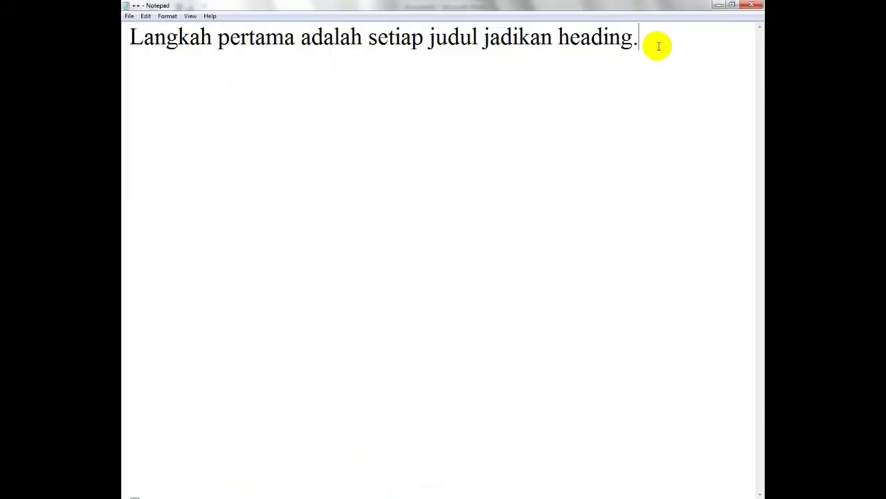
pyautogui.write('Dan setiap')
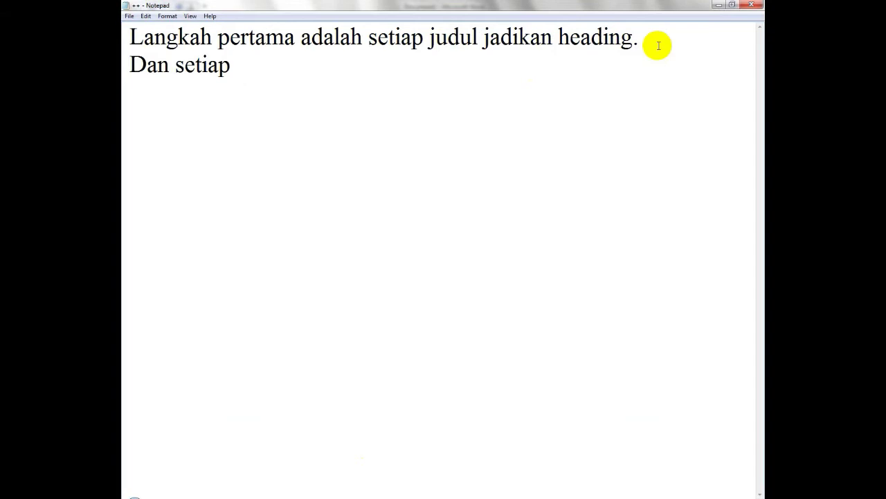
pyautogui.write(' judul')
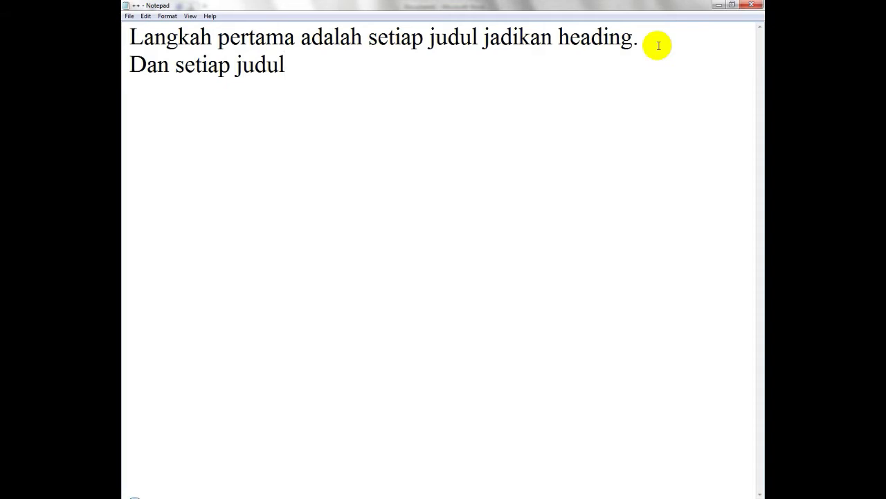
pyautogui.write(' dan subjudul')
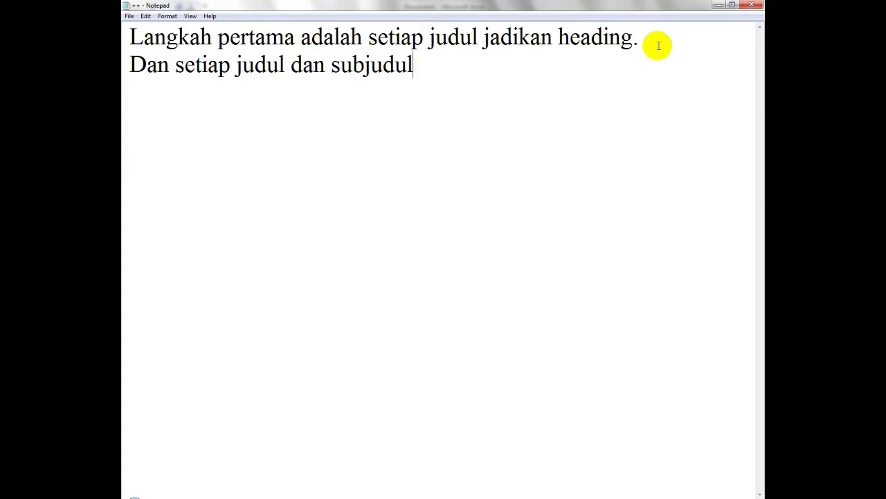
pyautogui.write(' berbeda')
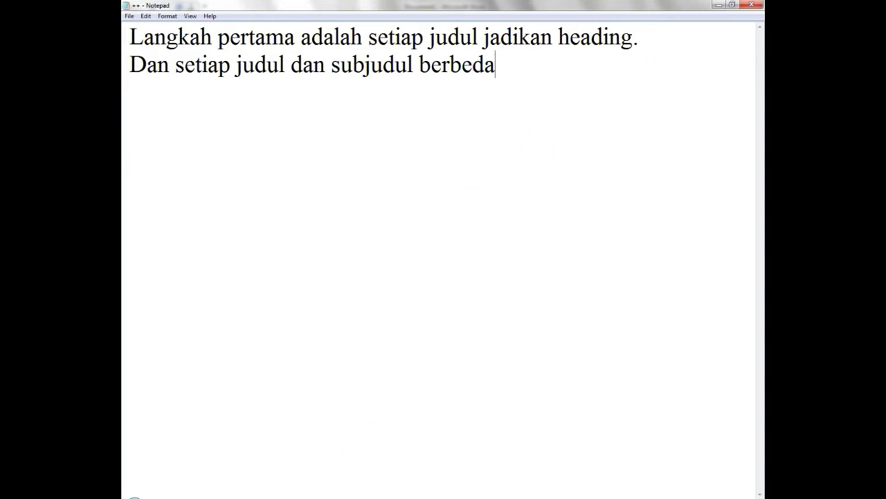
pyautogui.hotkey('alt', 'Tab')
pyautogui.moveTo(351, 345); pyautogui.dragTo(299, 323)
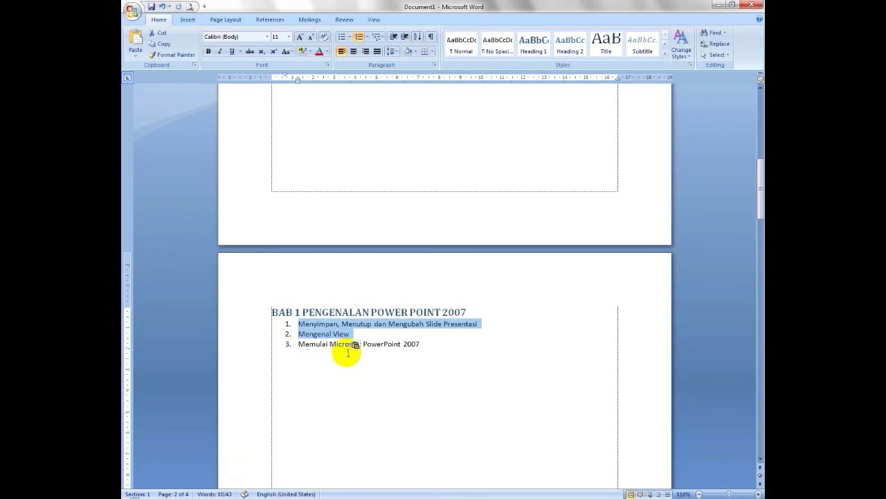
# Undo the accidental list move and make the BAB 1 subtopics Heading 2
pyautogui.hotkey('ctrl', 'z')
pyautogui.moveTo(358, 346); pyautogui.dragTo(284, 324)
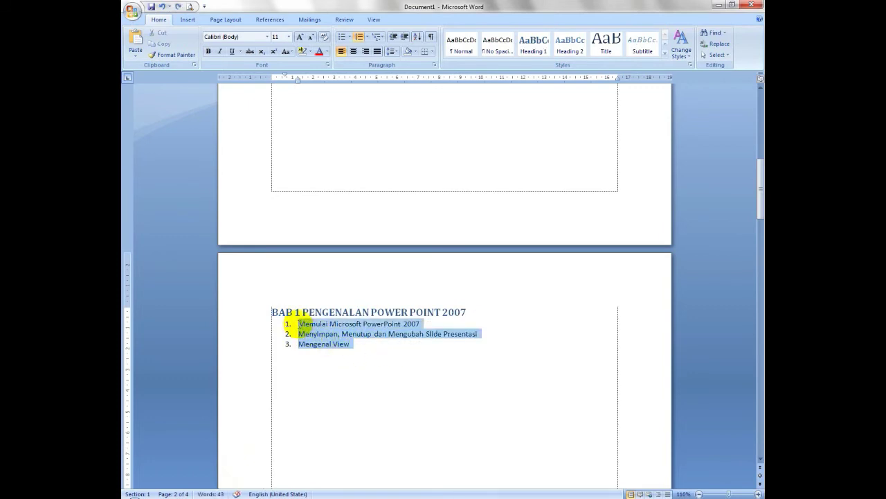
pyautogui.click(568, 50)
# Apply Heading 1 to the title 'BAB 2 BEKERJA DENGAN SLIDE'
pyautogui.scroll(-3, 497, 302)
pyautogui.scroll(-3, 498, 308)
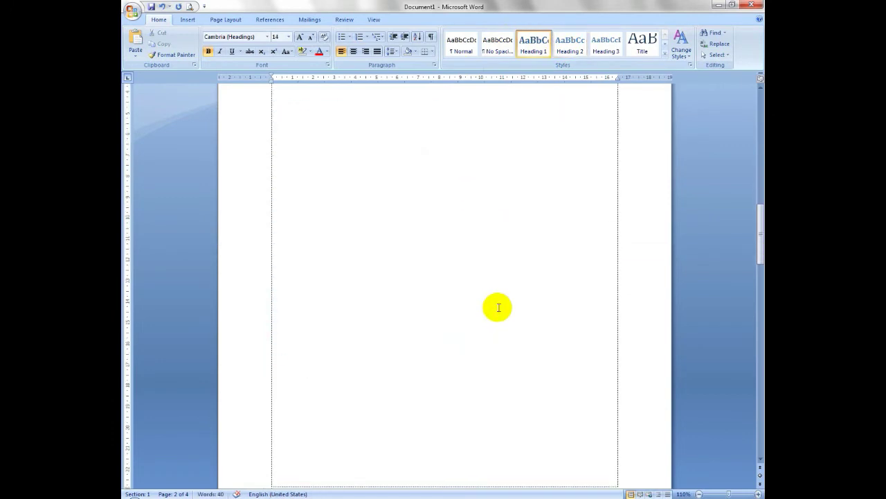
pyautogui.scroll(-3, 499, 307)
pyautogui.click(375, 308)
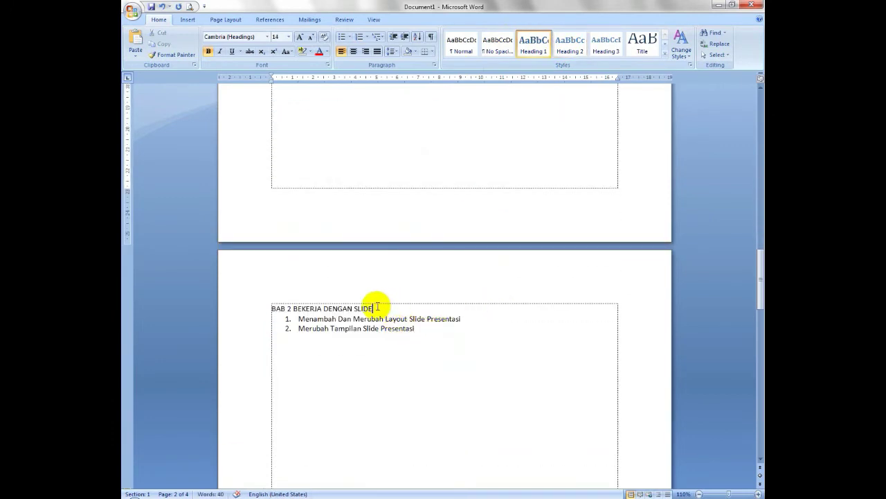
pyautogui.moveTo(375, 308); pyautogui.dragTo(257, 306)
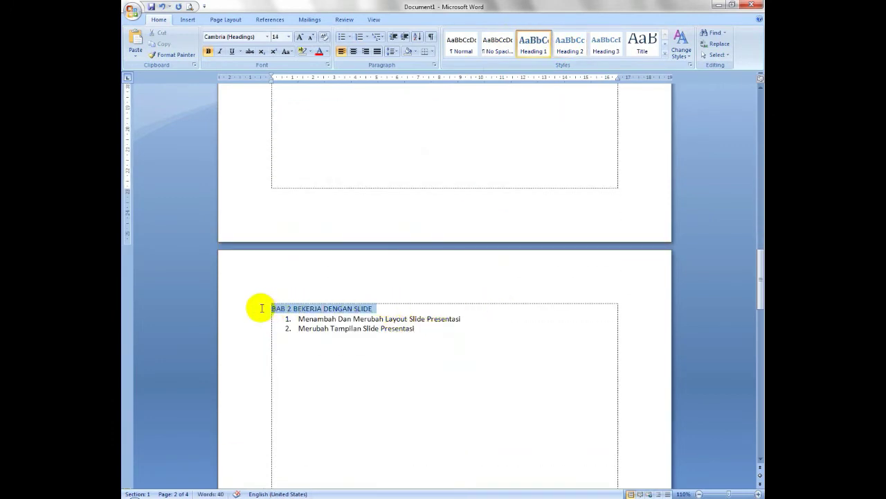
pyautogui.click(530, 56)
# Make the two BAB 2 subtopic lines Heading 2
pyautogui.moveTo(430, 339); pyautogui.dragTo(314, 322)
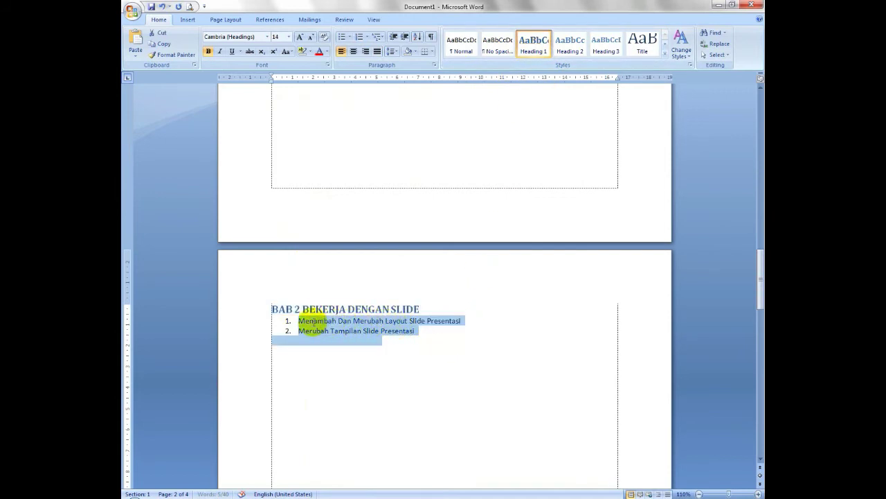
pyautogui.click(570, 43)
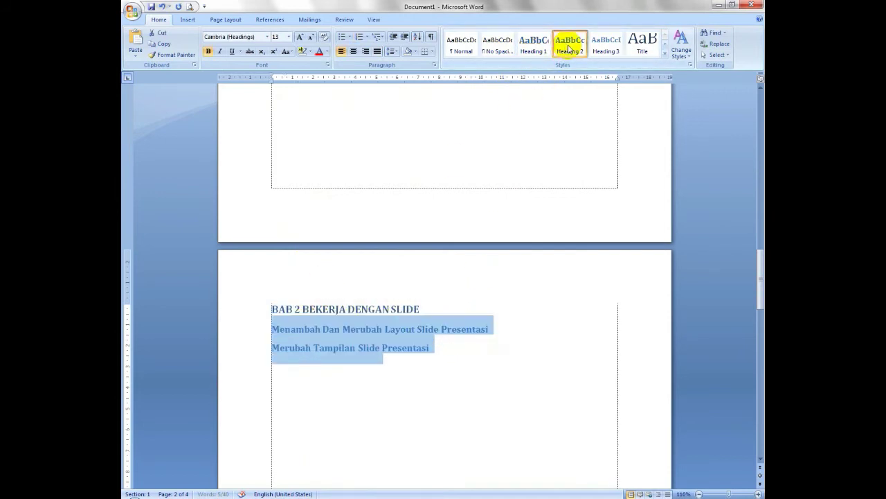
pyautogui.click(498, 271)
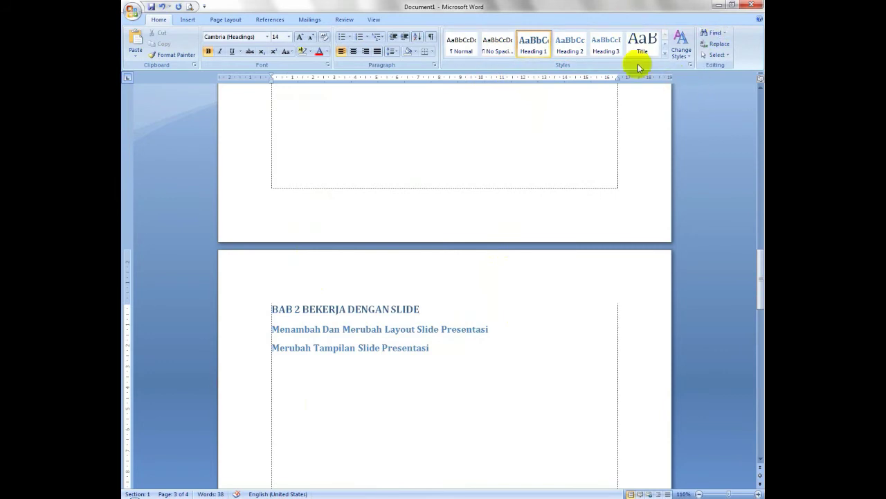
pyautogui.click(516, 495)
# Type 'Setelah kalian atur, klik menu References -> Table Of Contents' in Notepad
pyautogui.write('Setelah ')
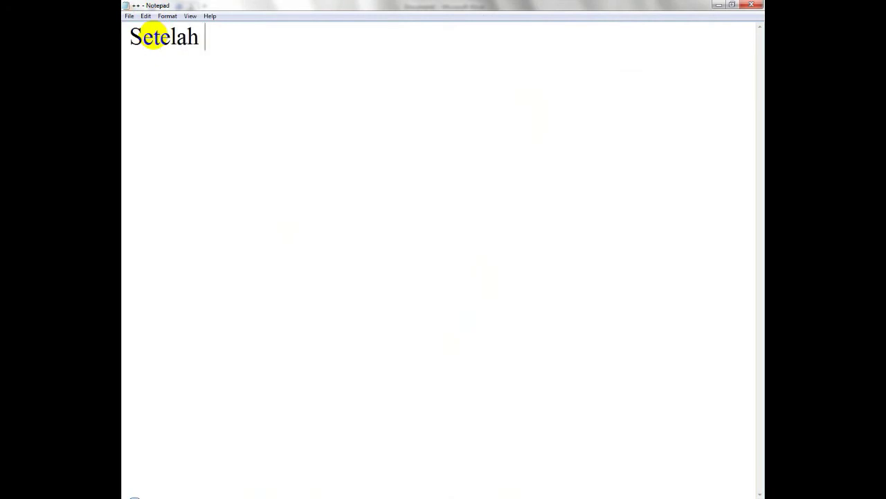
pyautogui.write('kalian ata')
pyautogui.press('BackSpace')
pyautogui.write('ur, ')
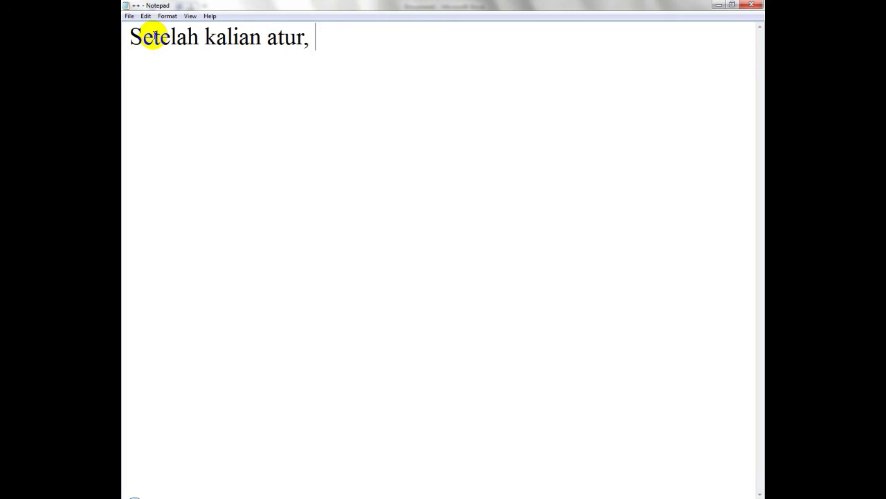
pyautogui.write('kli')
pyautogui.press('BackSpace')
pyautogui.write('lik ')
pyautogui.write('menu References')
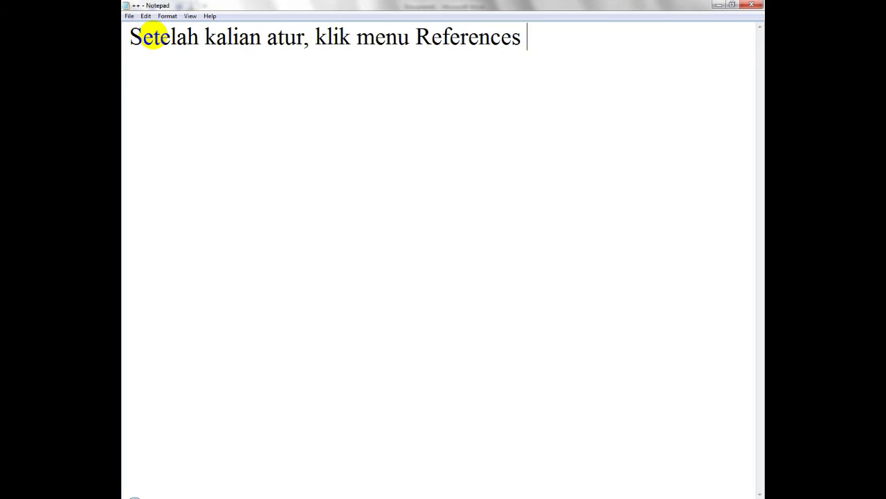
pyautogui.write(' ->')
pyautogui.write(' Ta')
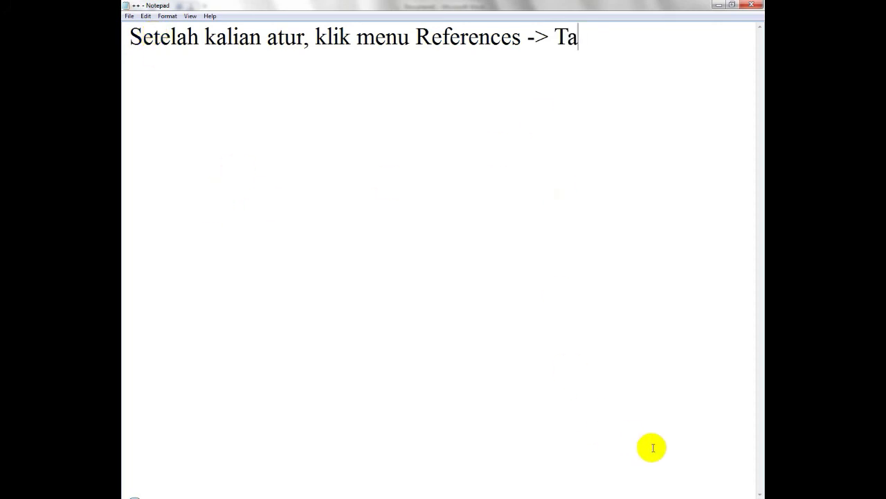
pyautogui.click(582, 40)
pyautogui.write('ble OF')
pyautogui.press('BackSpace')
pyautogui.press('BackSpace')
pyautogui.write('f Contents')
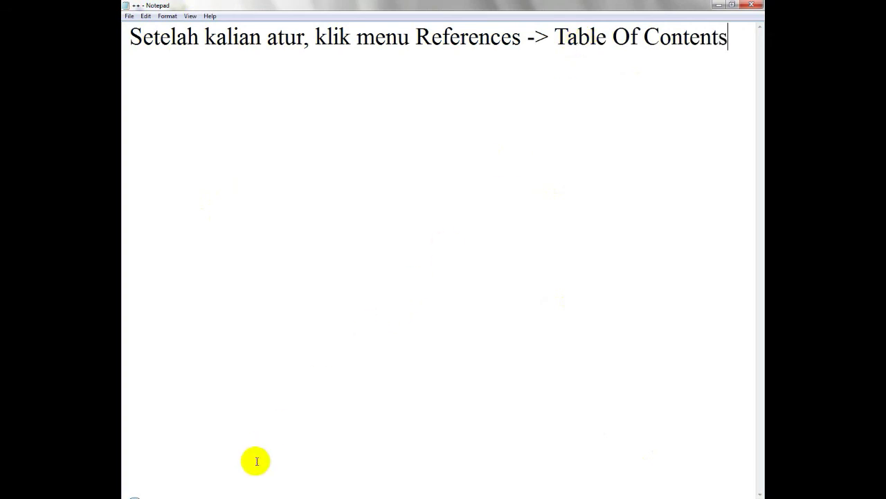
# Go back to the blank Daftar Isi page at the document start in Word and show the References tab
pyautogui.hotkey('alt', 'Tab')
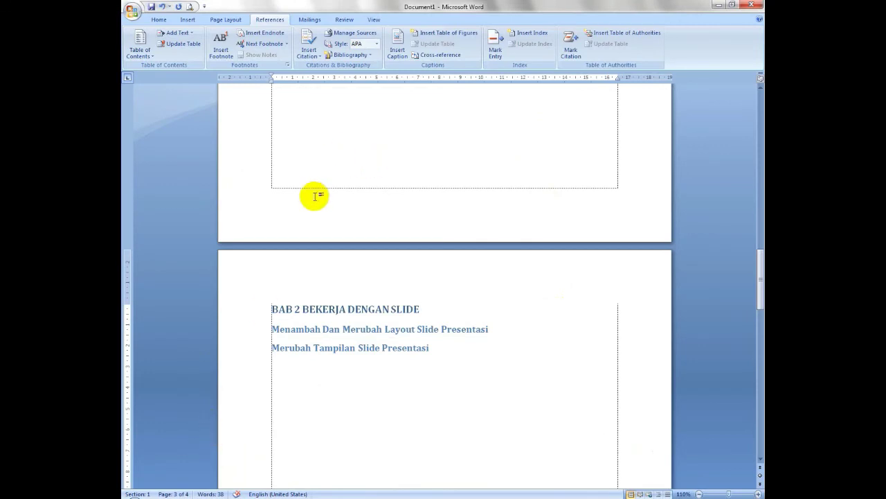
pyautogui.scroll(1, 326, 192)
pyautogui.scroll(3, 519, 307)
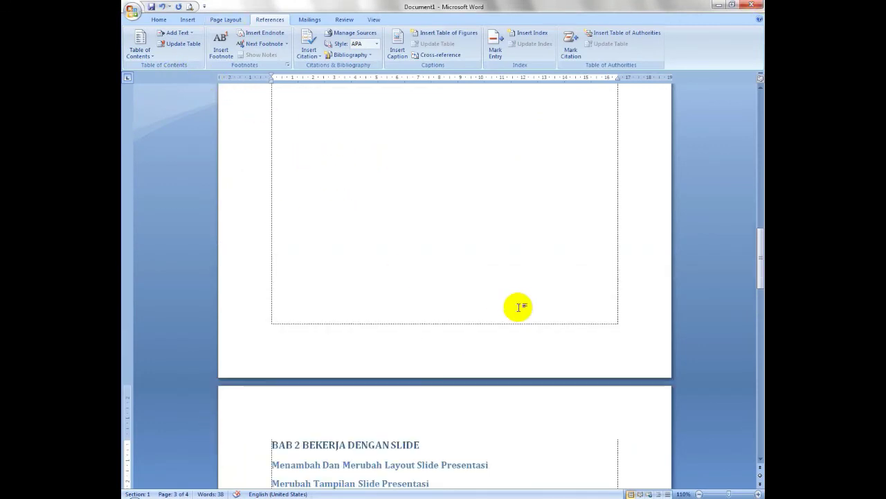
pyautogui.scroll(9, 511, 293)
pyautogui.scroll(7, 246, 313)
pyautogui.scroll(7, 246, 316)
pyautogui.scroll(5, 246, 317)
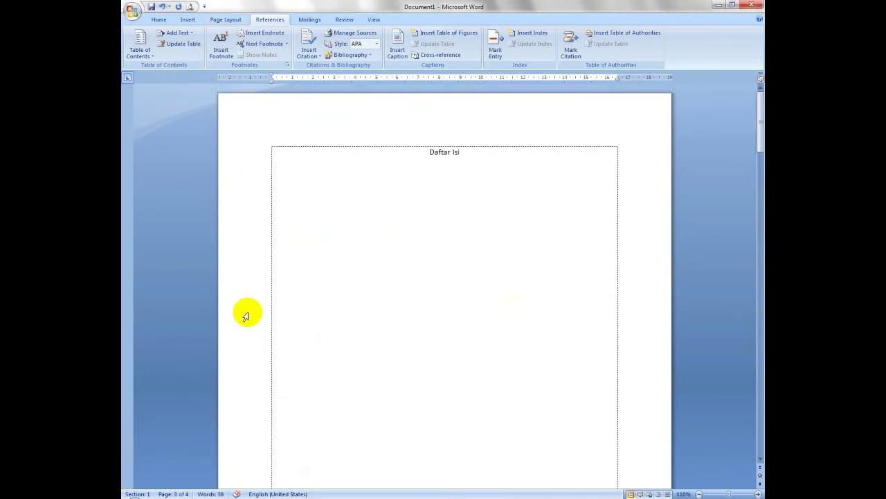
pyautogui.click(146, 51)
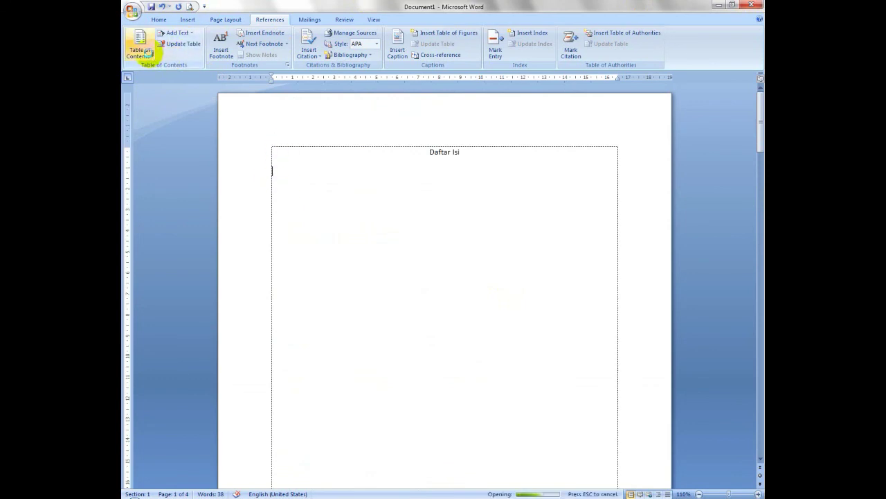